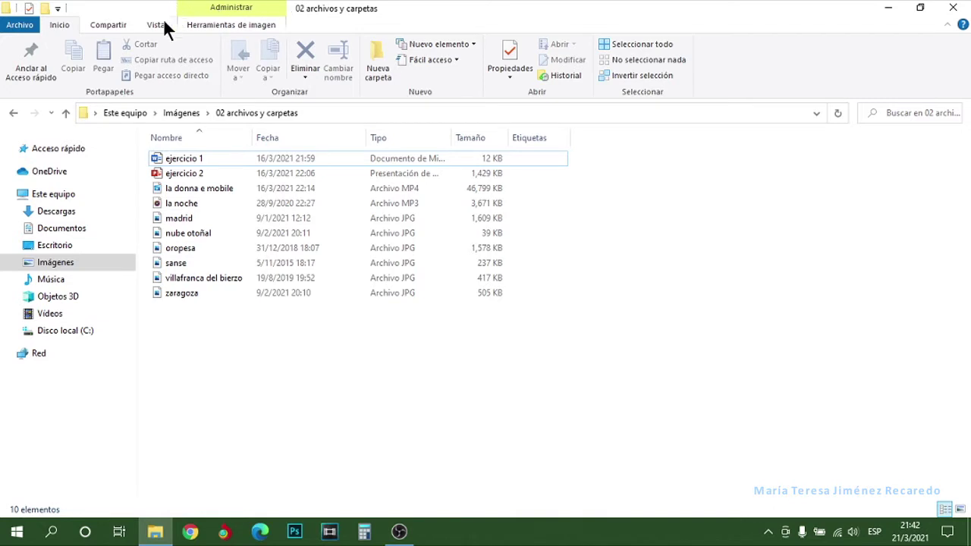
# - Hide the navigation pane and show it again
pyautogui.click(156, 24)
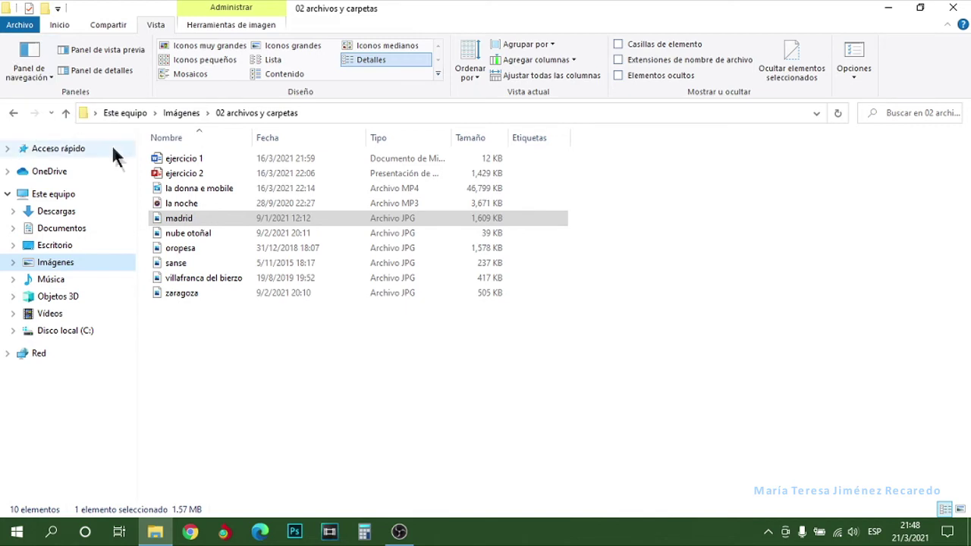
pyautogui.click(49, 70)
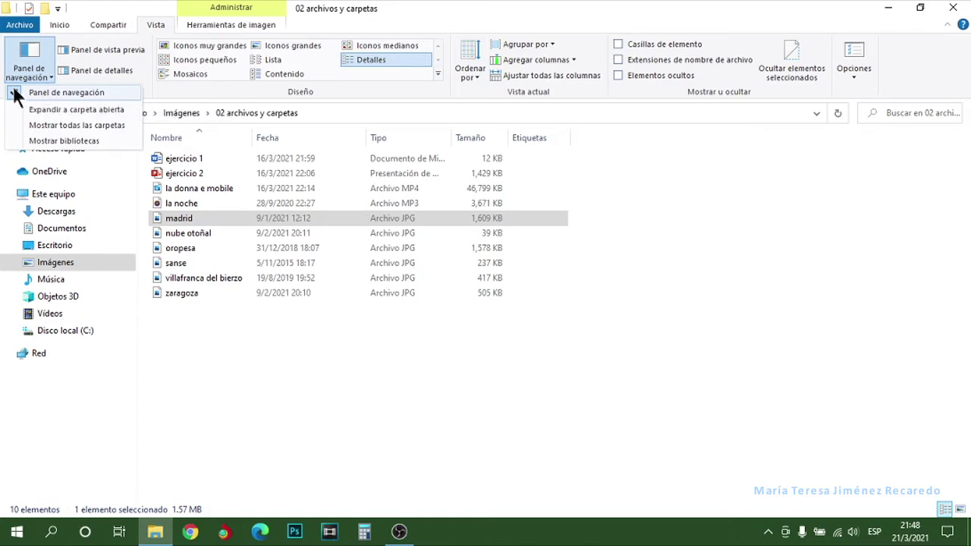
pyautogui.click(32, 92)
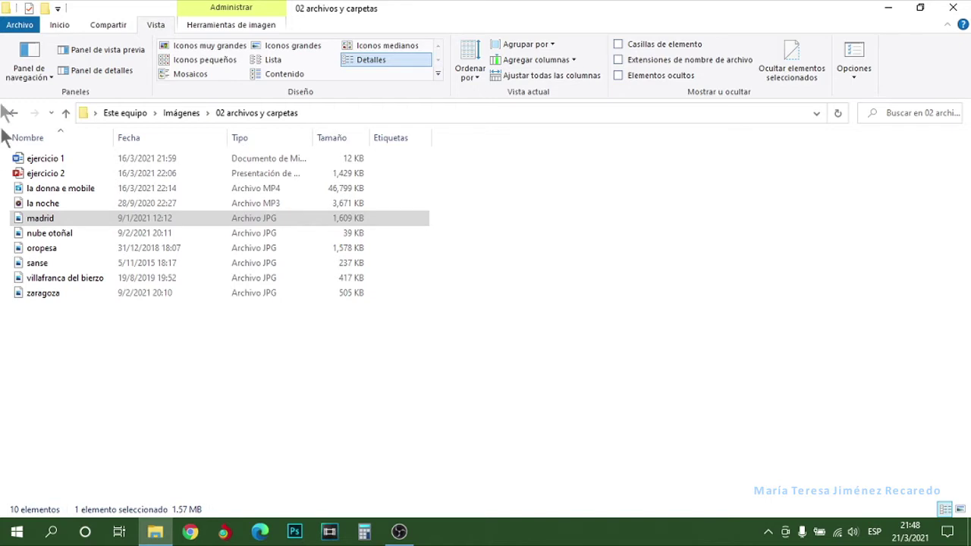
pyautogui.click(42, 74)
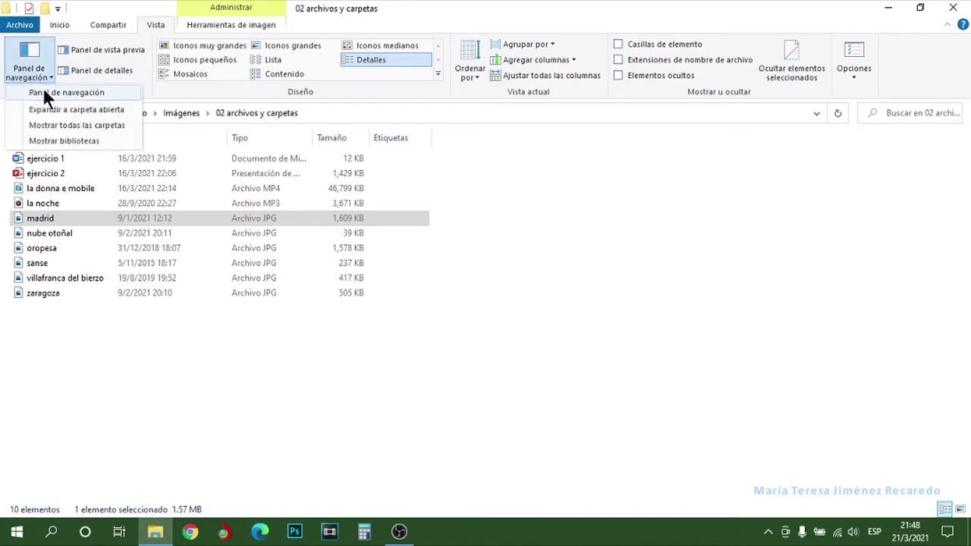
pyautogui.click(42, 90)
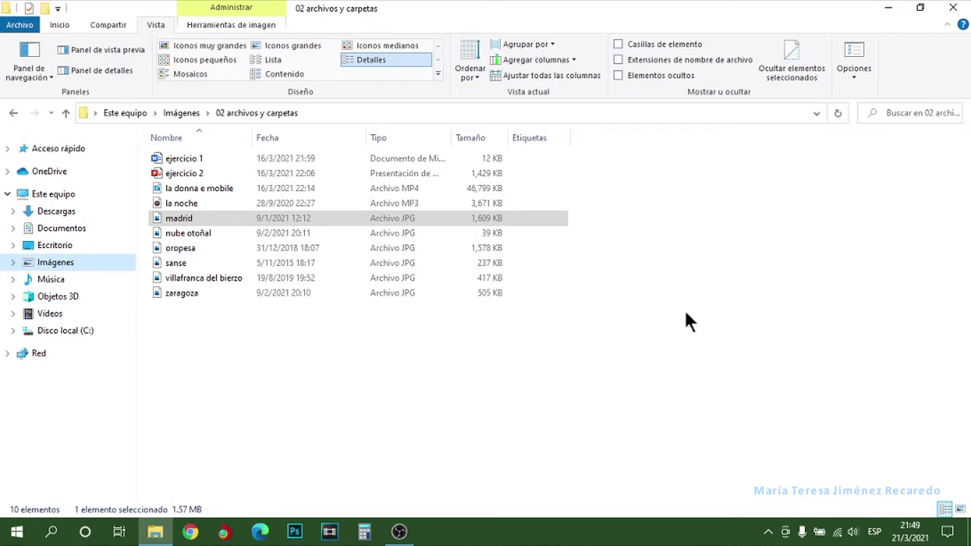
# - Show the preview pane for the madrid image and replace it with the details pane
pyautogui.click(101, 47)
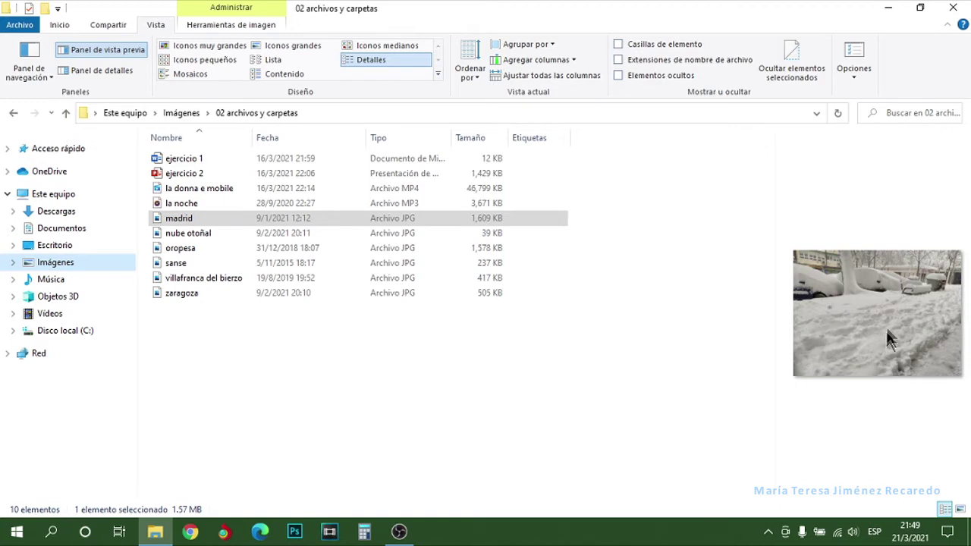
pyautogui.click(245, 216)
pyautogui.click(108, 68)
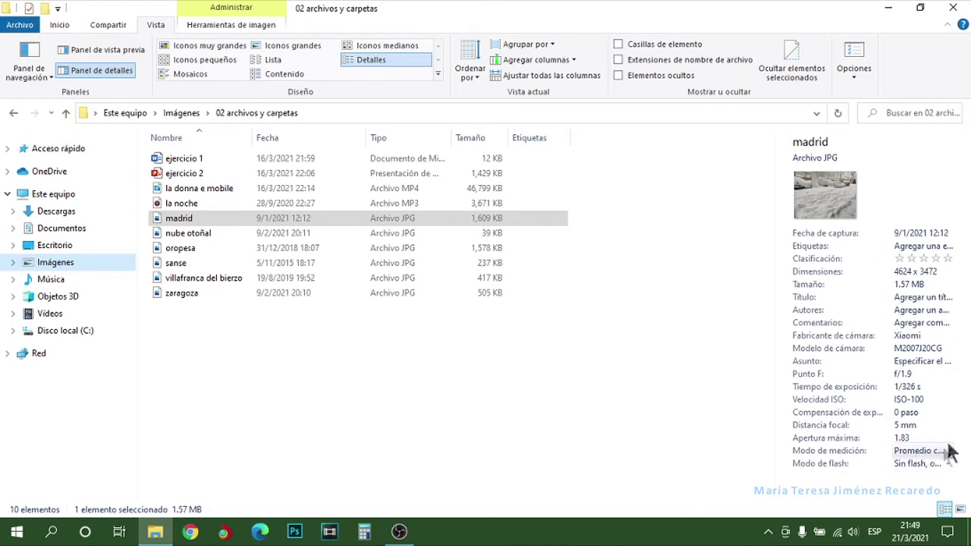
# - Alternate between the preview and details panes for the madrid image, ending with both panes hidden
pyautogui.click(125, 49)
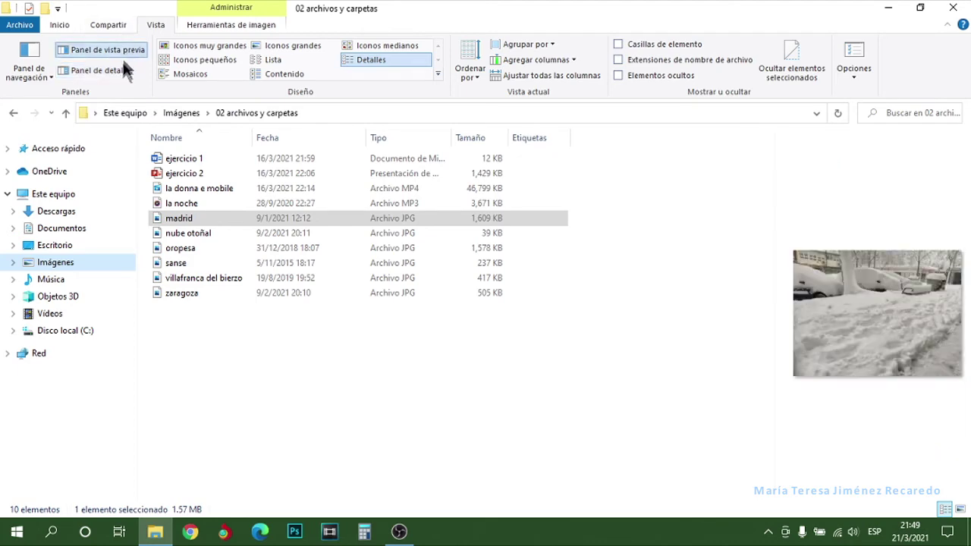
pyautogui.click(115, 67)
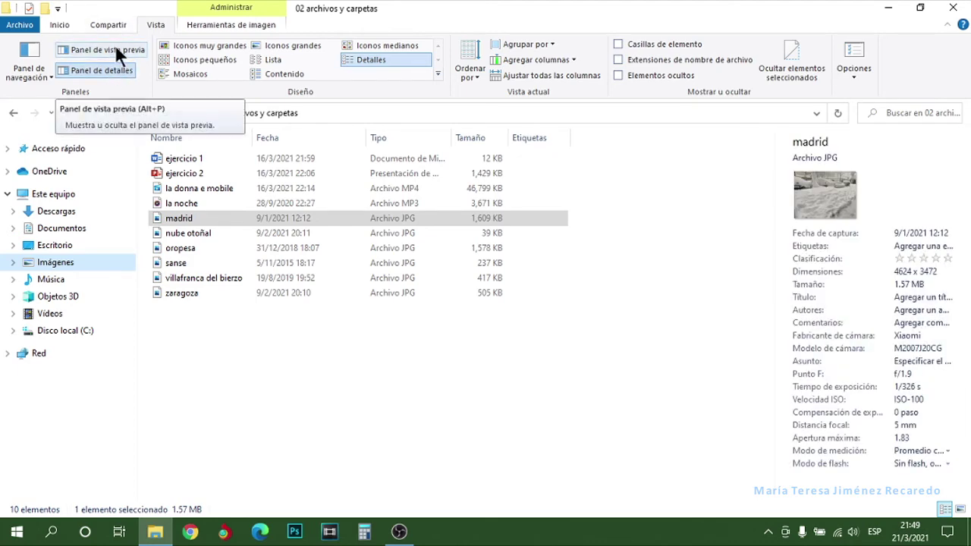
pyautogui.click(115, 47)
pyautogui.click(117, 68)
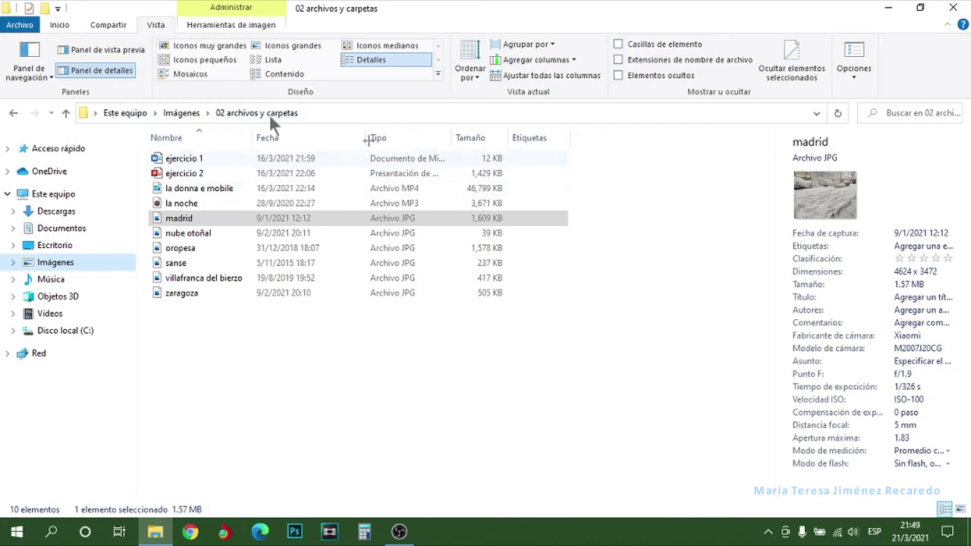
pyautogui.click(109, 66)
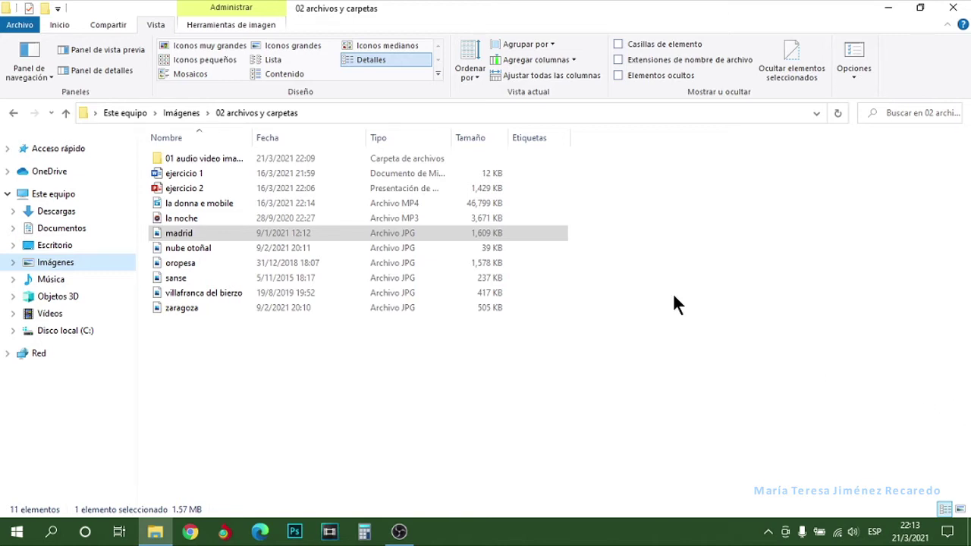
# - Cycle the folder layout through very large, large, medium and small icons, and return to large icons
pyautogui.click(234, 41)
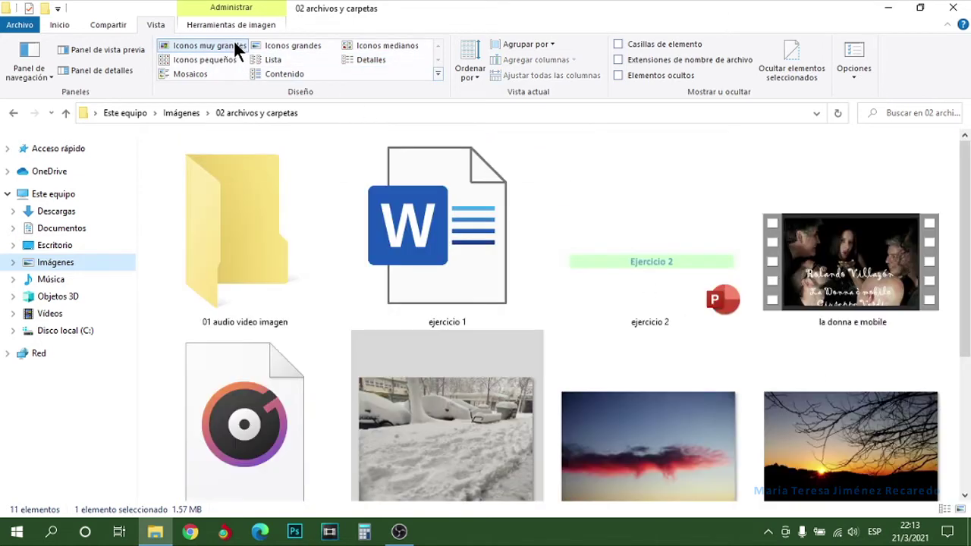
pyautogui.click(289, 42)
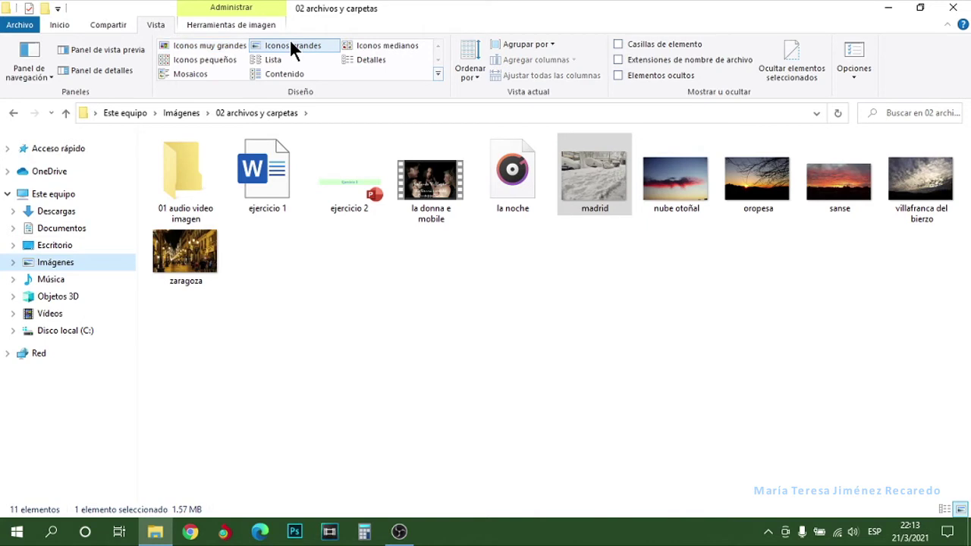
pyautogui.click(398, 46)
pyautogui.click(228, 59)
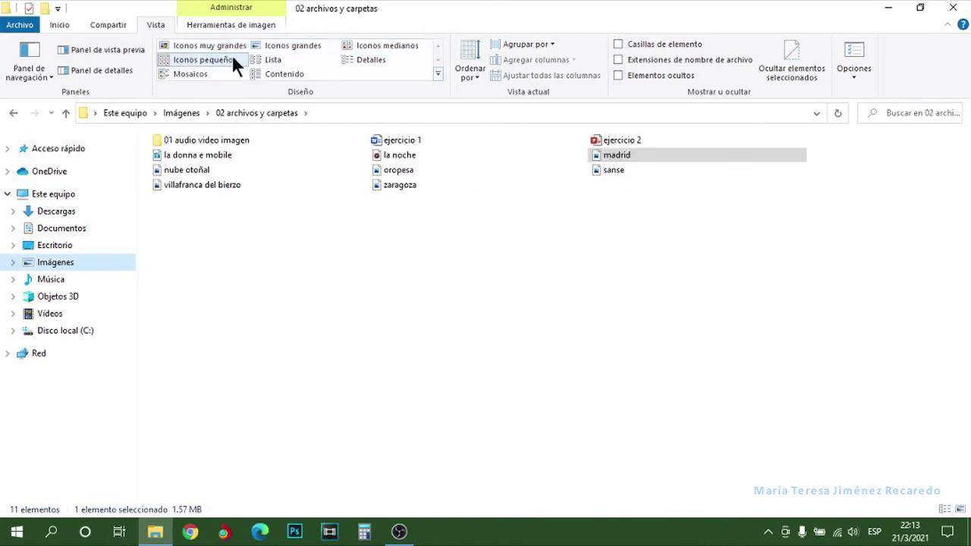
pyautogui.click(300, 46)
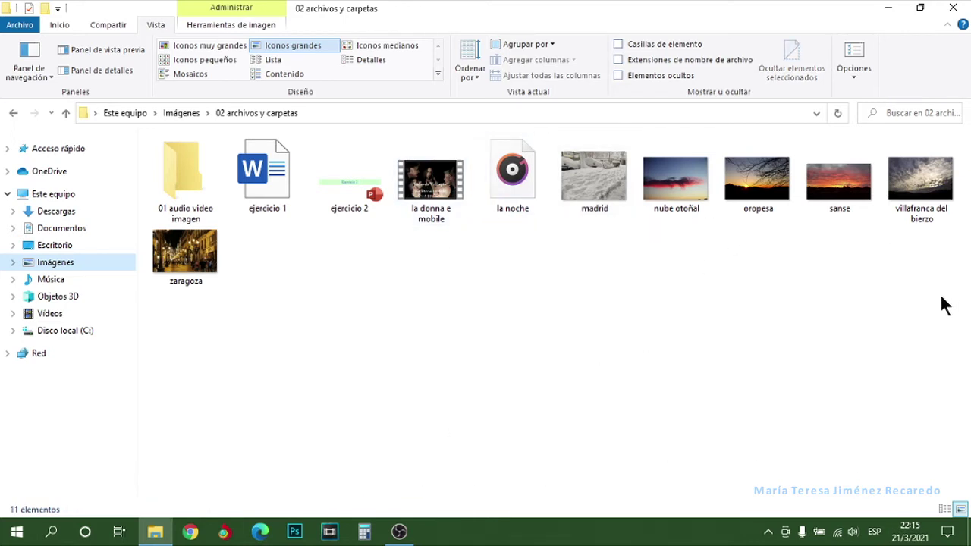
# - Compare the Lista and Iconos pequeños layouts and set the folder to the Detalles layout
pyautogui.click(269, 59)
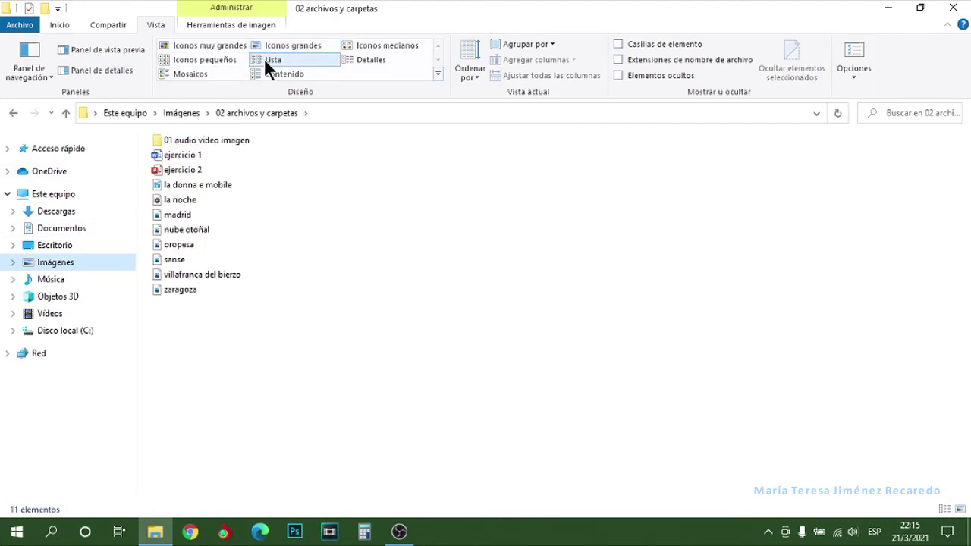
pyautogui.click(213, 59)
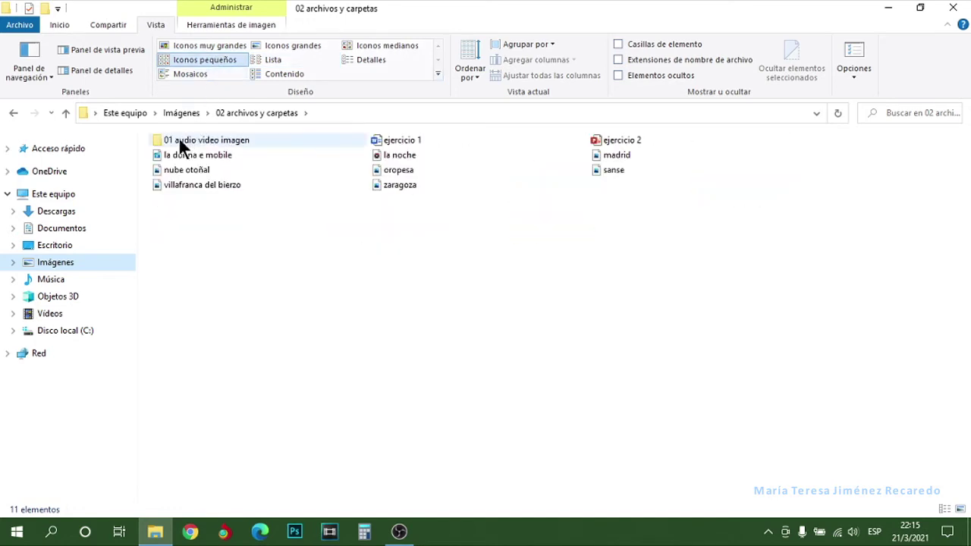
pyautogui.click(292, 59)
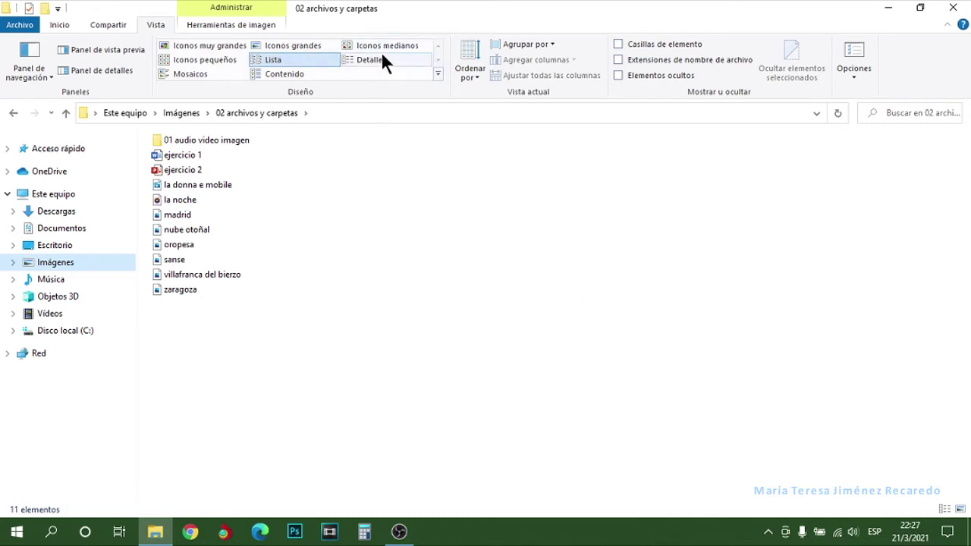
pyautogui.click(372, 60)
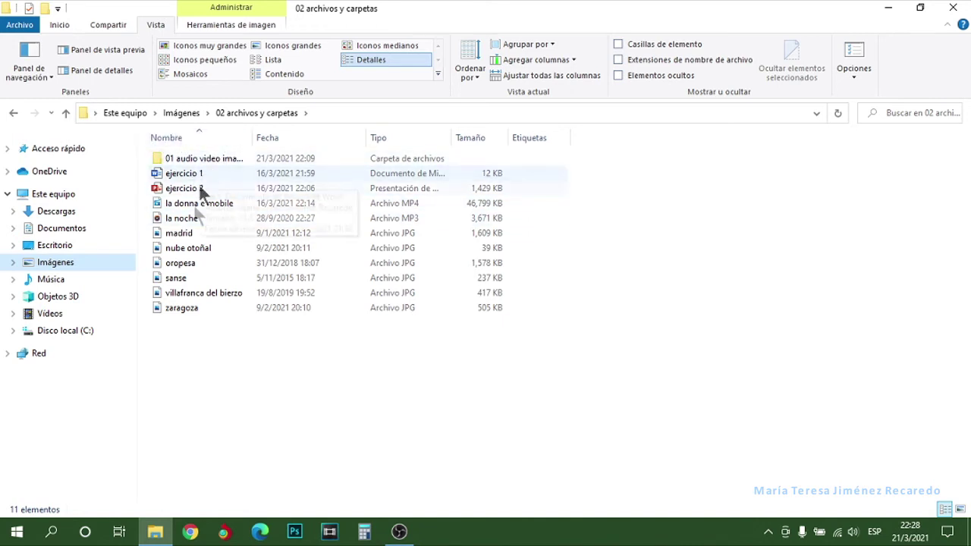
# - Sort the files by Nombre in descending order, by Fecha, by Tipo, and back to Nombre in ascending order
pyautogui.click(206, 134)
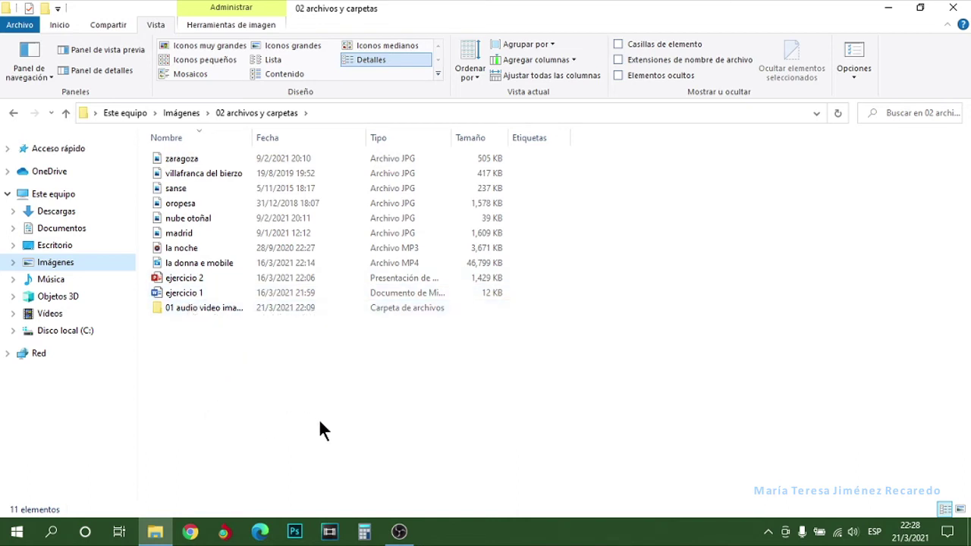
pyautogui.click(311, 138)
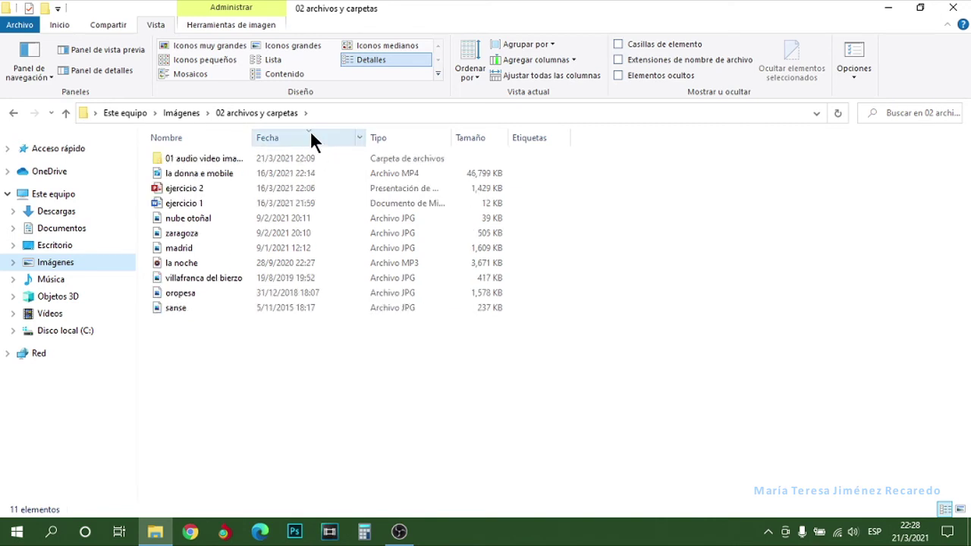
pyautogui.click(311, 135)
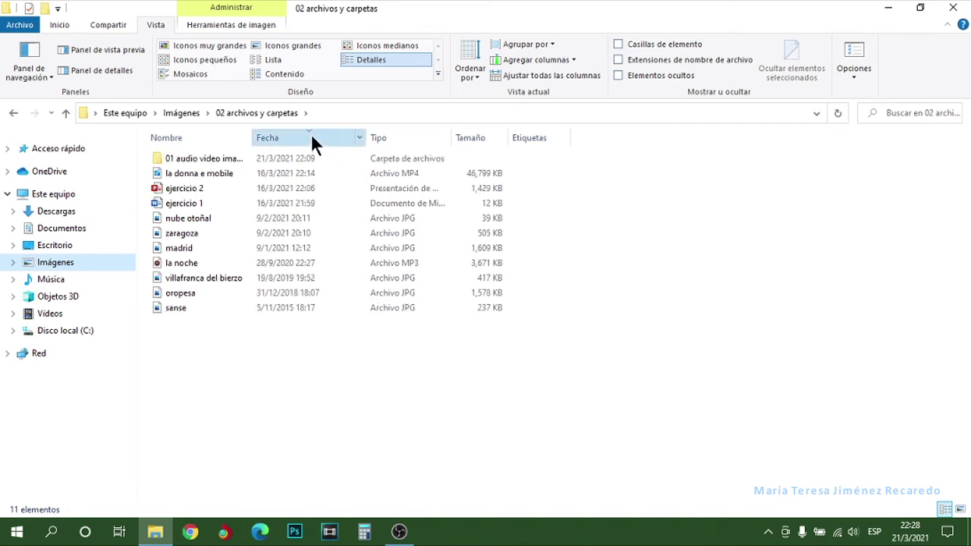
pyautogui.click(403, 136)
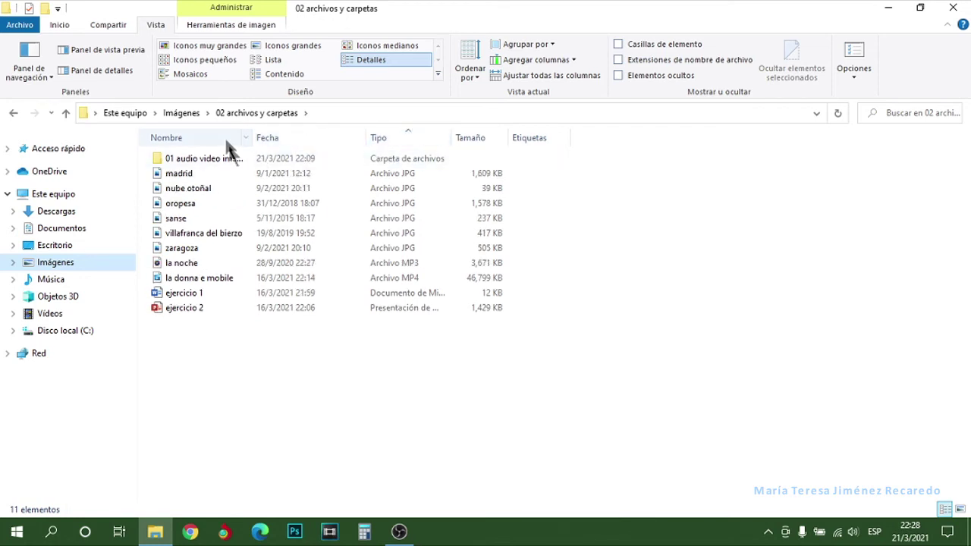
pyautogui.click(208, 133)
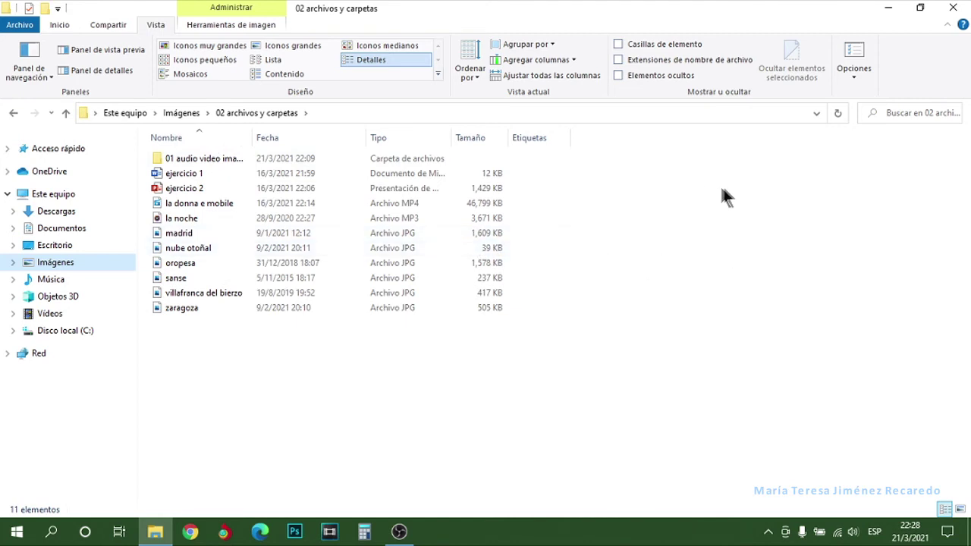
# - Add the Fecha de creación column to the file list and remove it again
pyautogui.rightClick(618, 135)
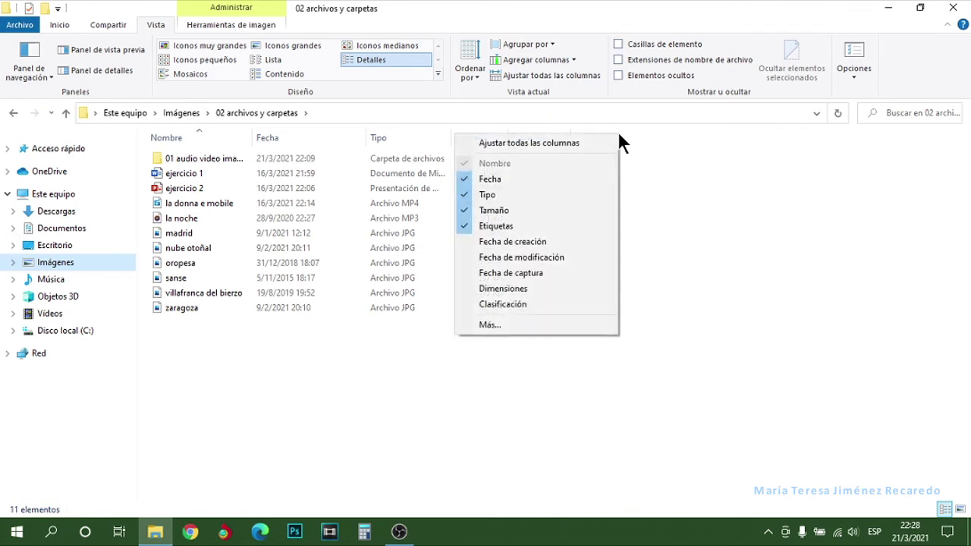
pyautogui.click(496, 242)
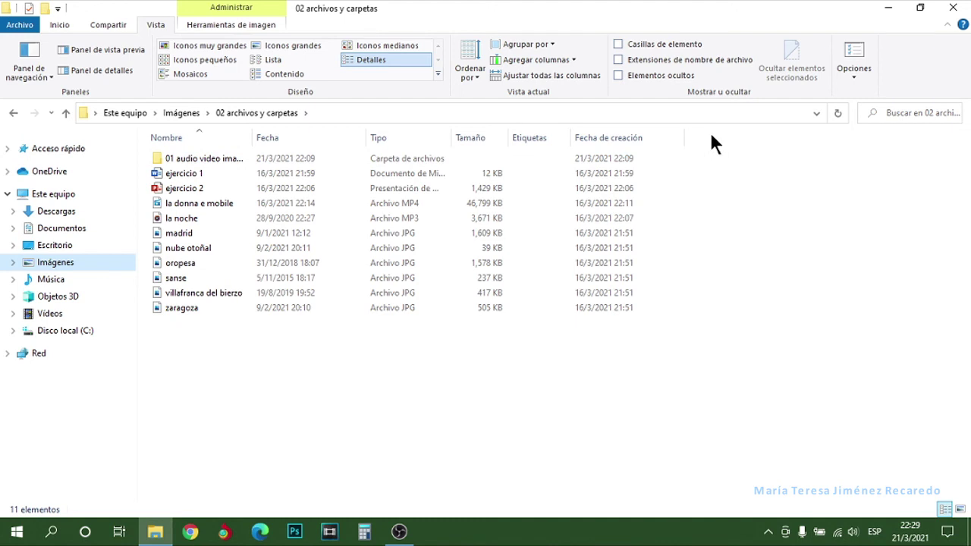
pyautogui.rightClick(711, 138)
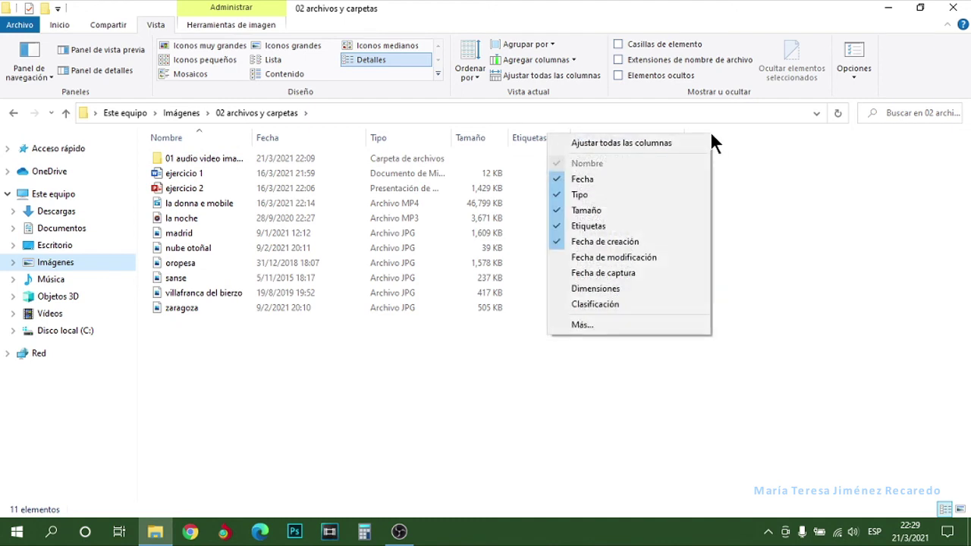
pyautogui.click(623, 241)
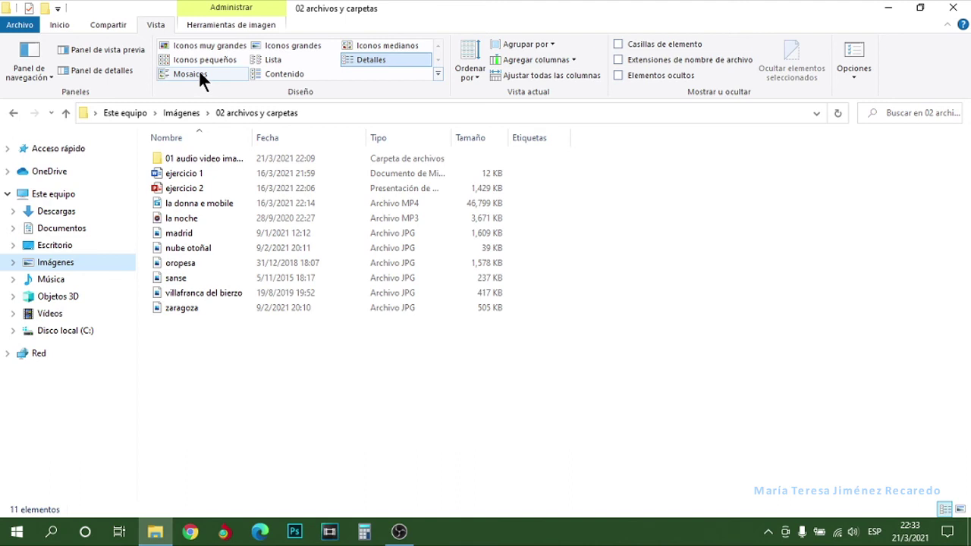
# - Switch the folder to the Mosaicos layout, compare it with Iconos medianos, and return to Mosaicos
pyautogui.click(199, 74)
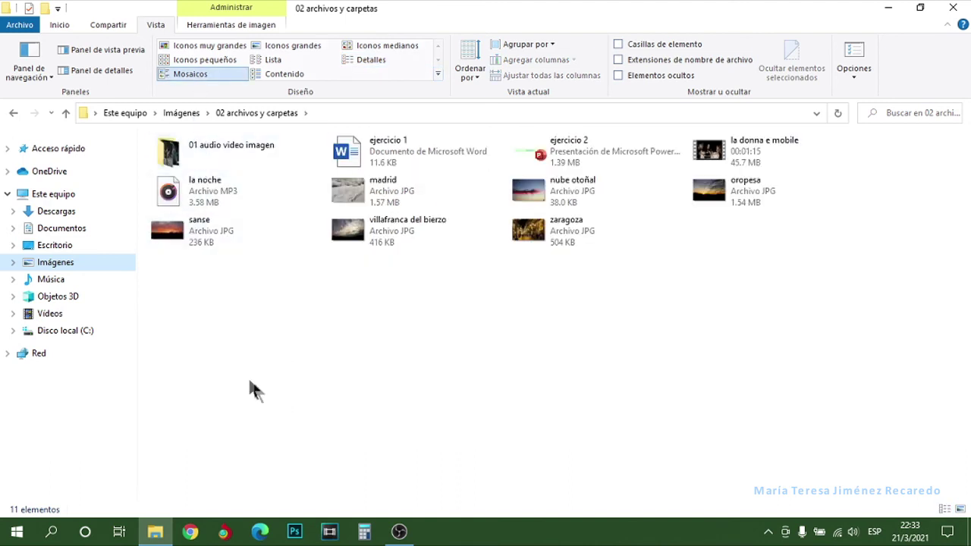
pyautogui.click(405, 44)
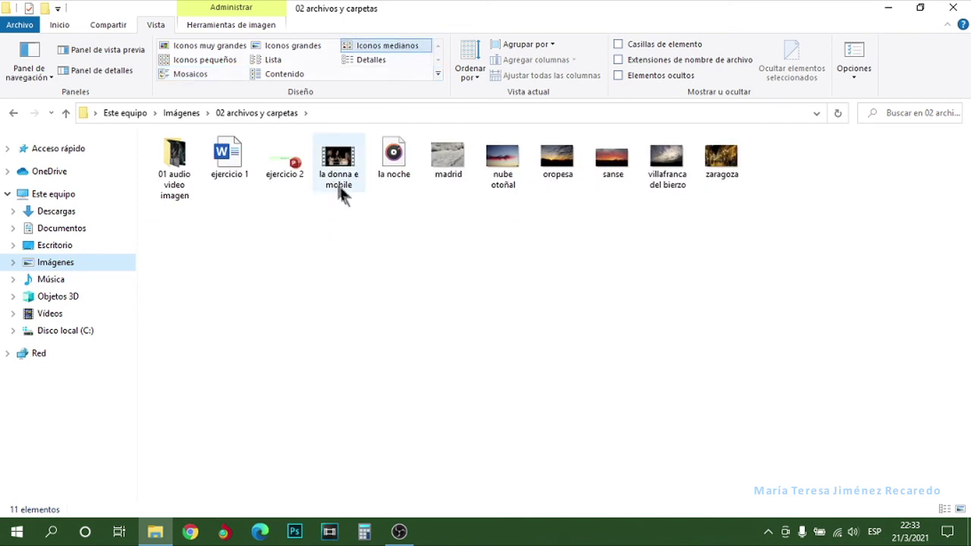
pyautogui.click(194, 72)
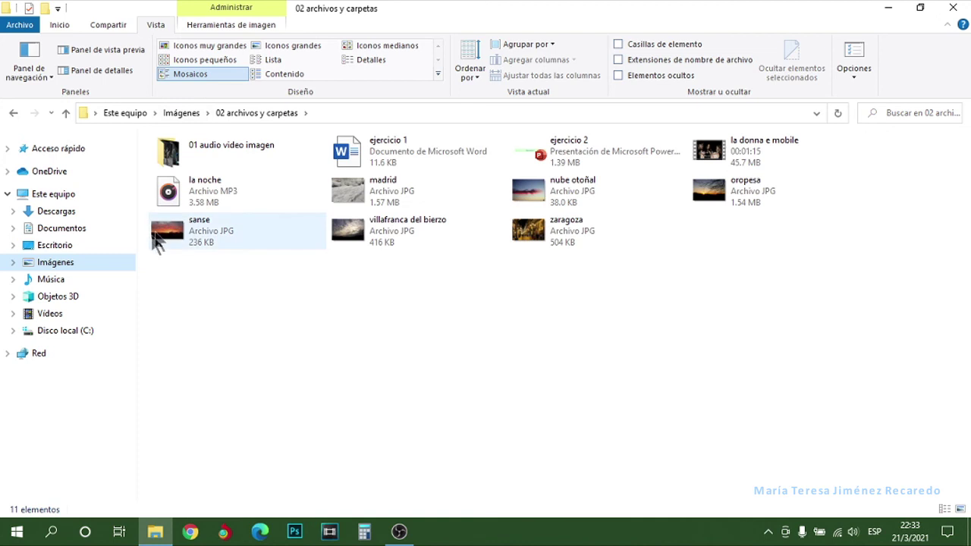
pyautogui.moveTo(234, 189)
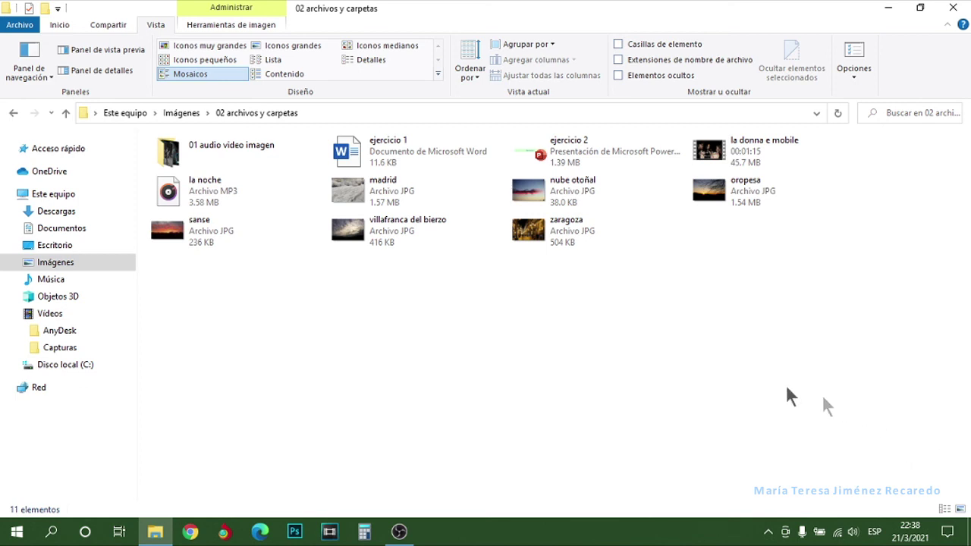
# - Display the folder in the Contenido layout and close the folder window
pyautogui.click(261, 74)
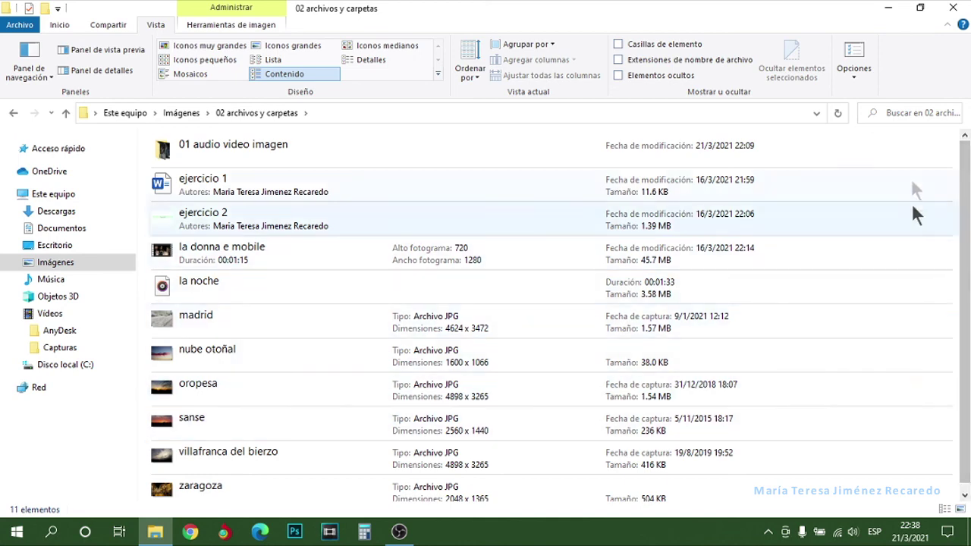
pyautogui.click(951, 7)
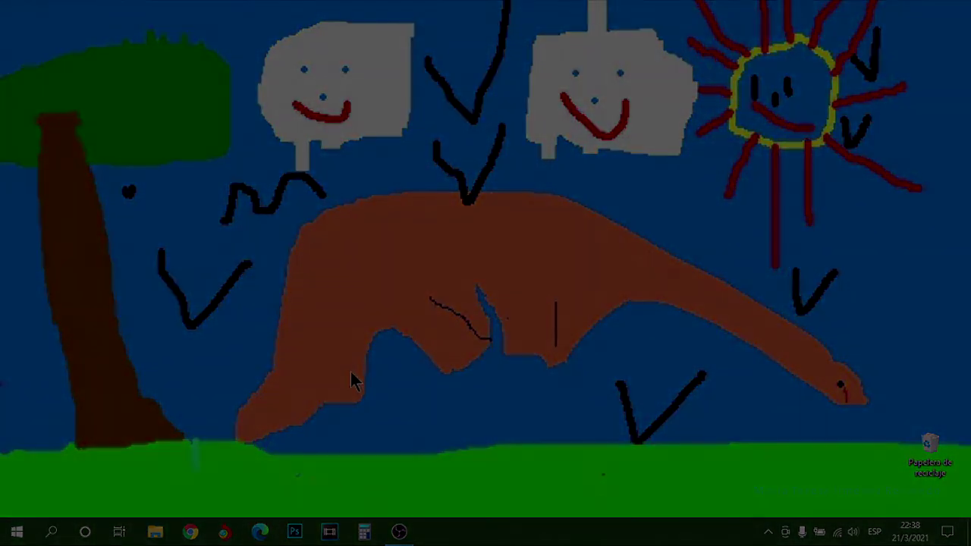